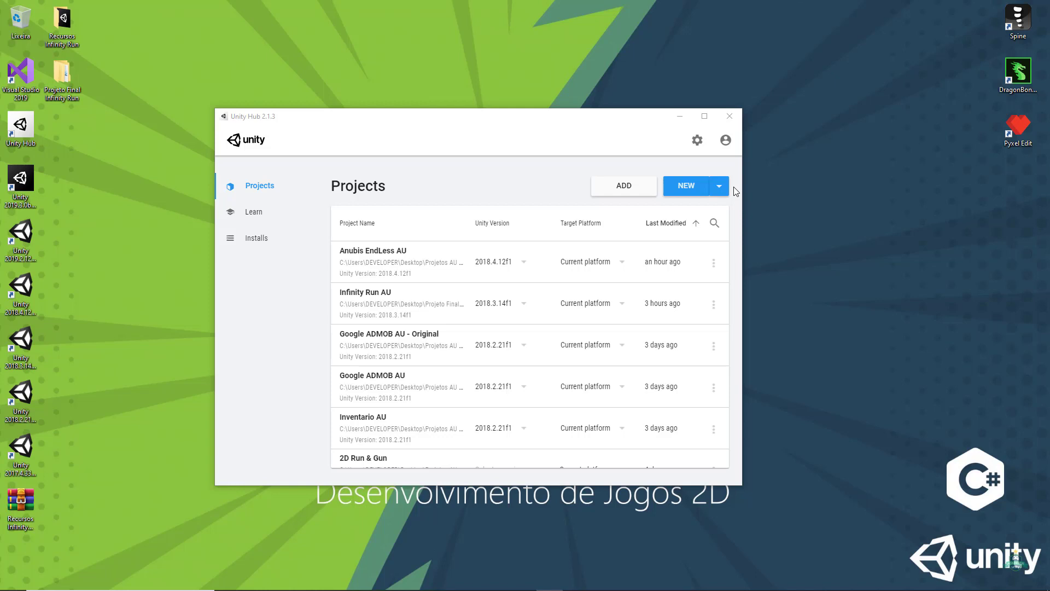
{"action": "left_click", "coordinate": [726, 141]}
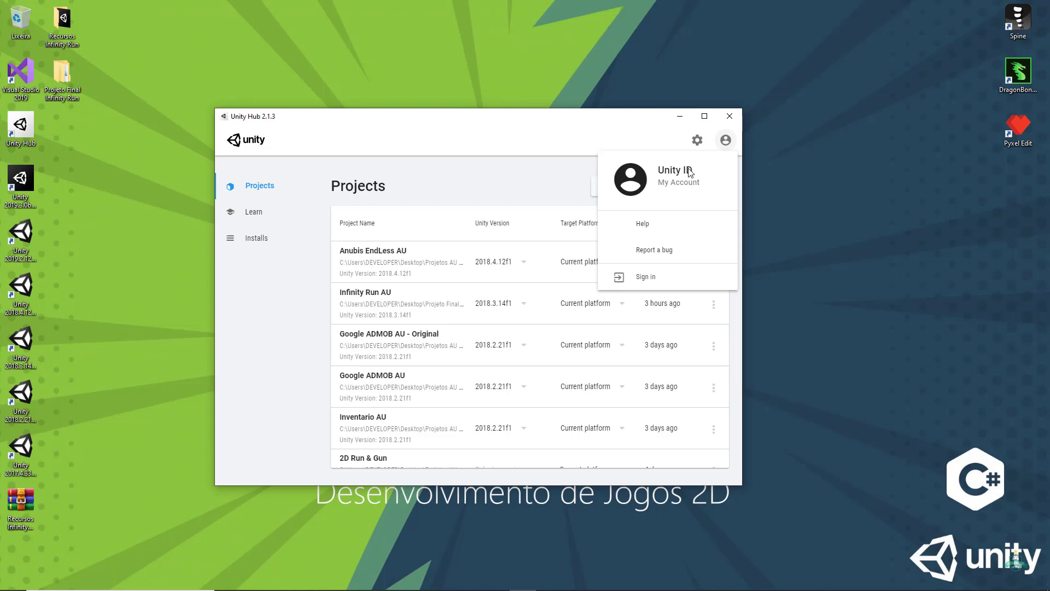
{"action": "left_click", "coordinate": [679, 284]}
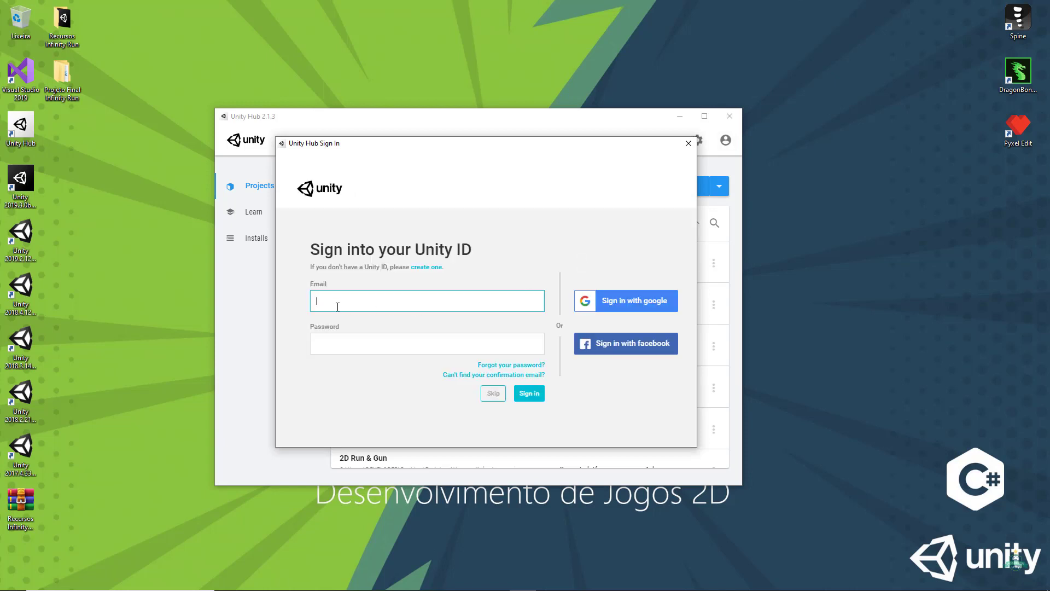
{"action": "left_click", "coordinate": [340, 346]}
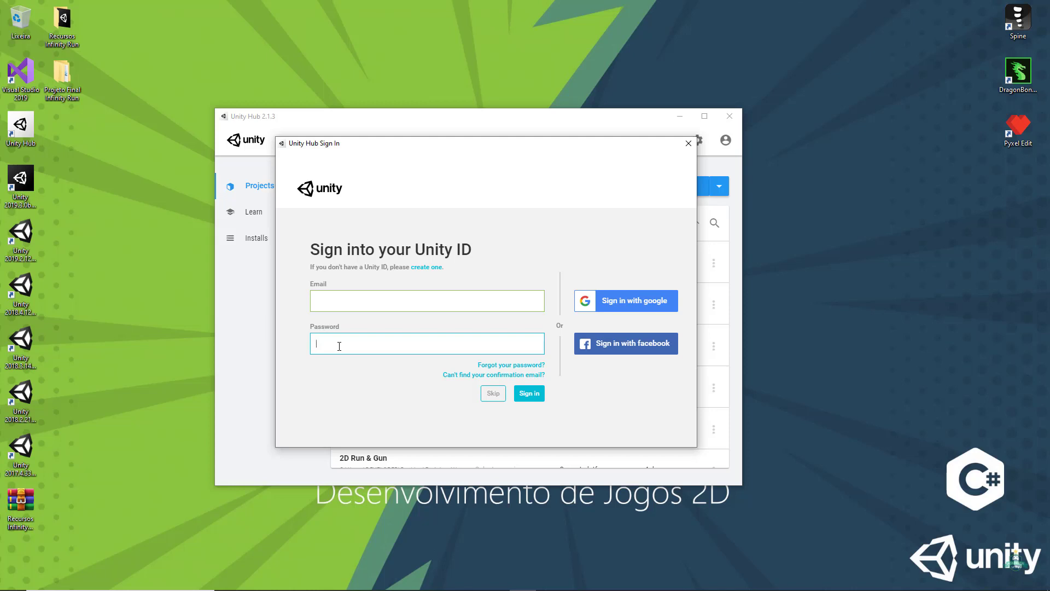
{"action": "left_click", "coordinate": [431, 269]}
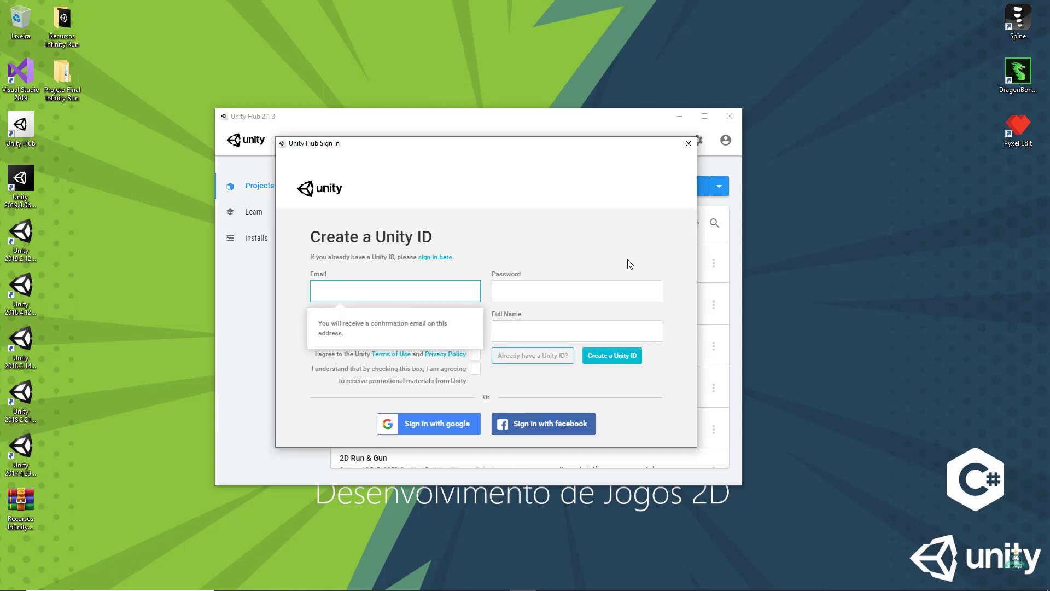
{"action": "left_click", "coordinate": [689, 143]}
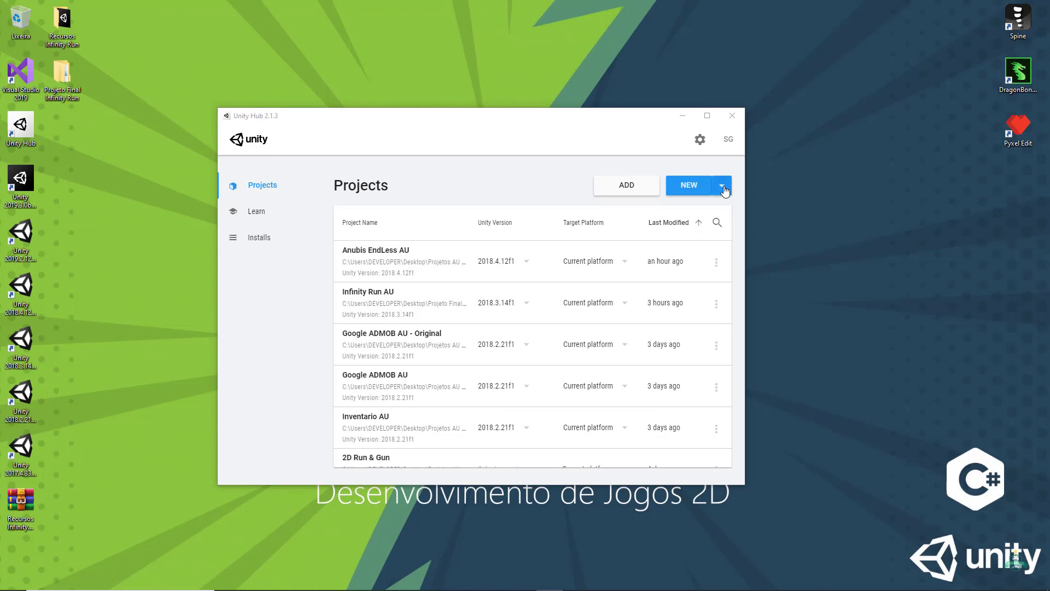
Start a Unity 2018.3.14f1 project with the 2D template, named 'Infinity Run AU 2018.3'.
{"action": "left_click", "coordinate": [724, 191]}
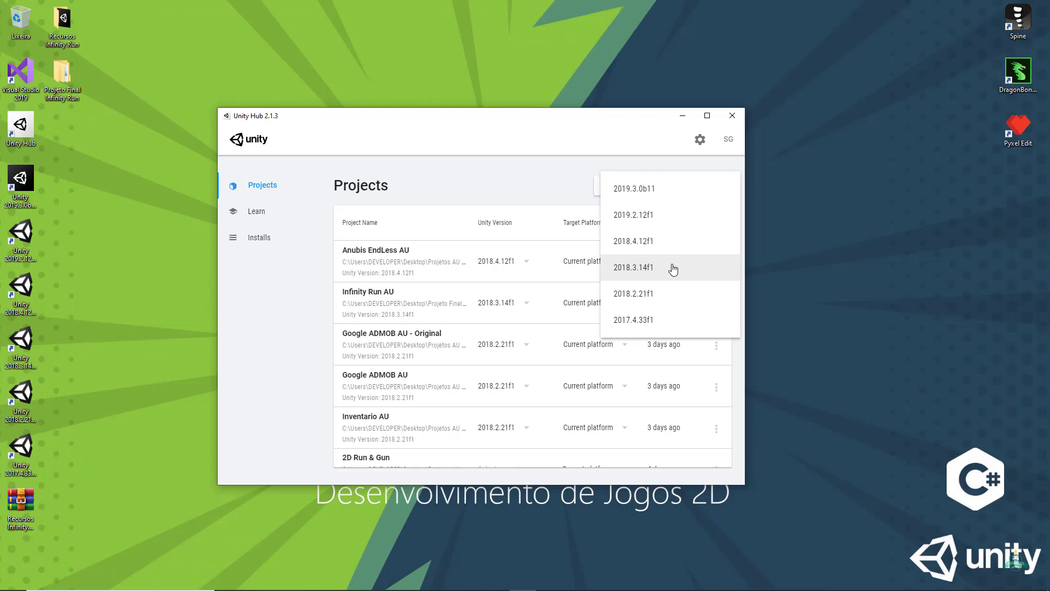
{"action": "left_click", "coordinate": [673, 268]}
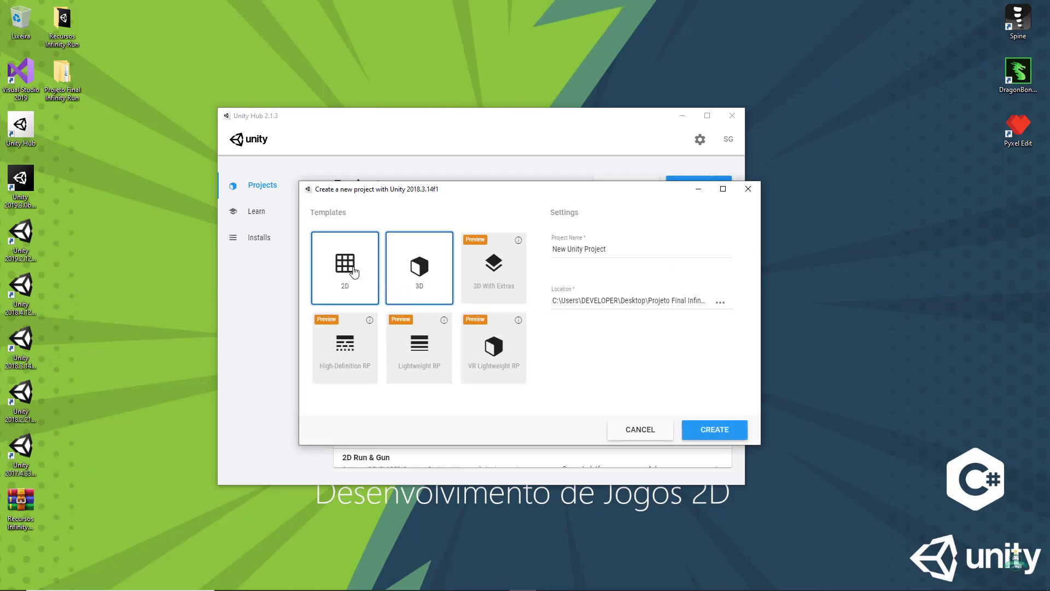
{"action": "left_click", "coordinate": [354, 271]}
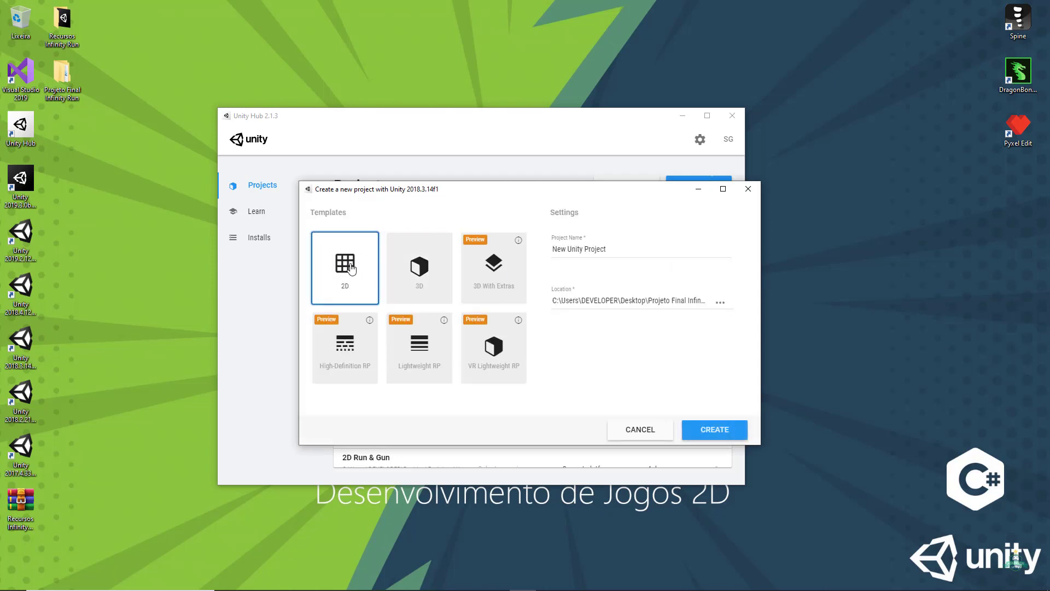
{"action": "triple_click", "coordinate": [614, 249]}
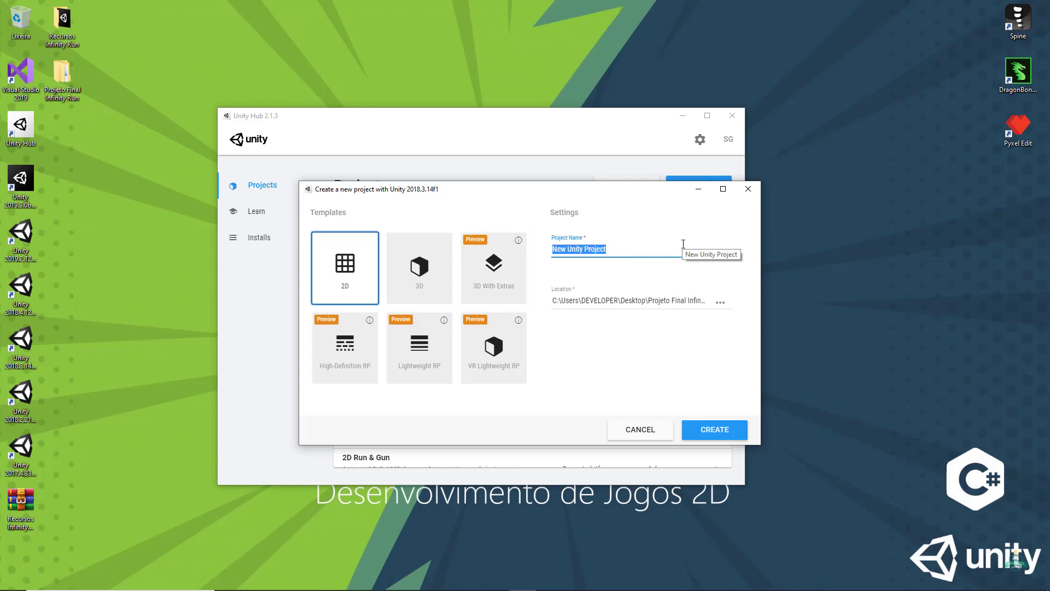
{"action": "type", "text": "In"}
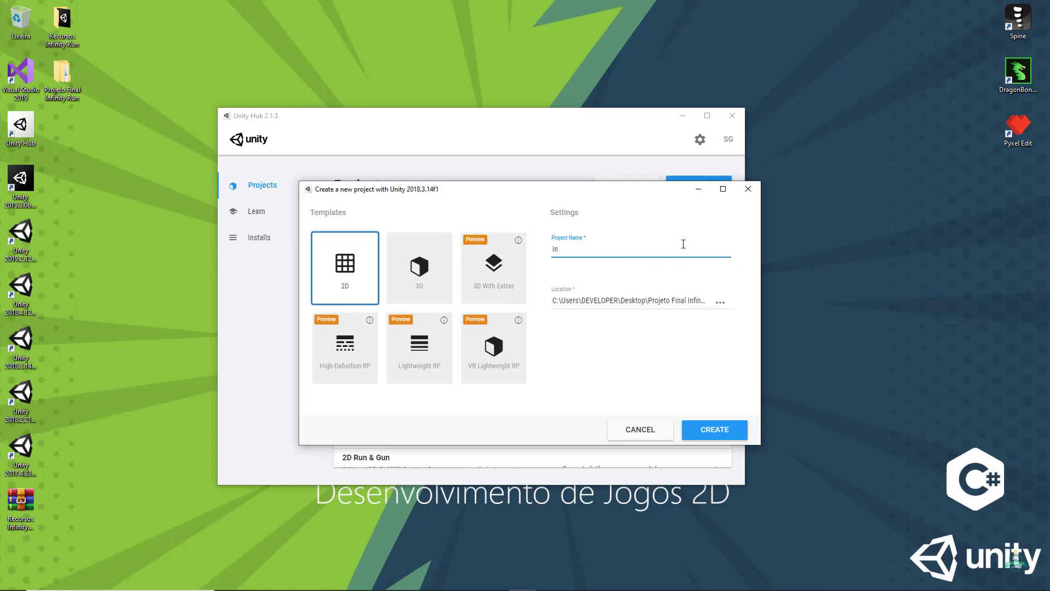
{"action": "type", "text": "fini"}
{"action": "type", "text": "ty Run A"}
{"action": "type", "text": "U 201"}
{"action": "type", "text": "8.3"}
Set the location to the Projeto Final Infinity Run folder and create the project.
{"action": "left_click", "coordinate": [722, 305]}
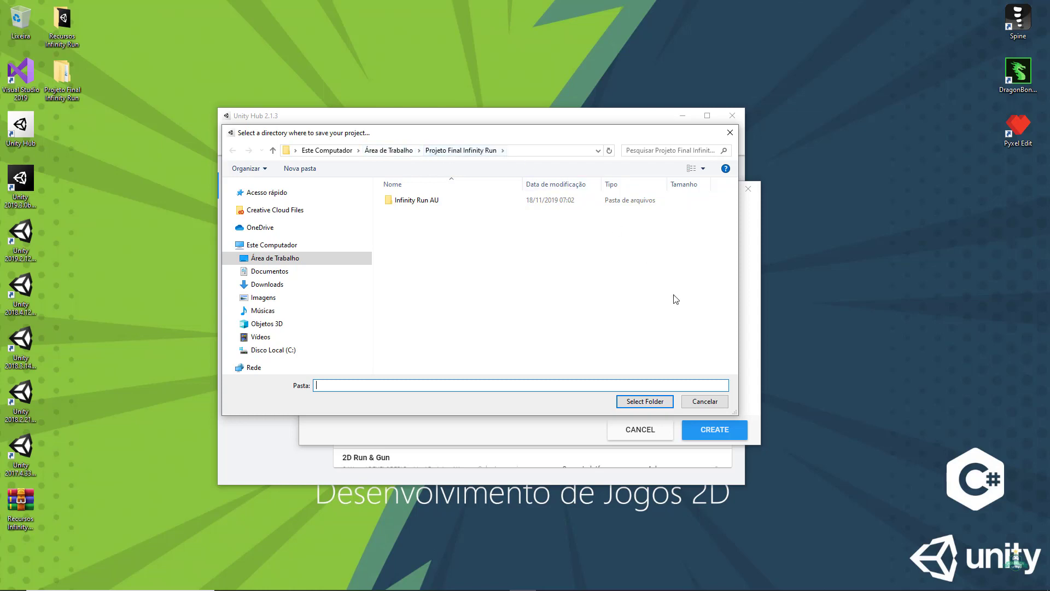
{"action": "left_click", "coordinate": [662, 403]}
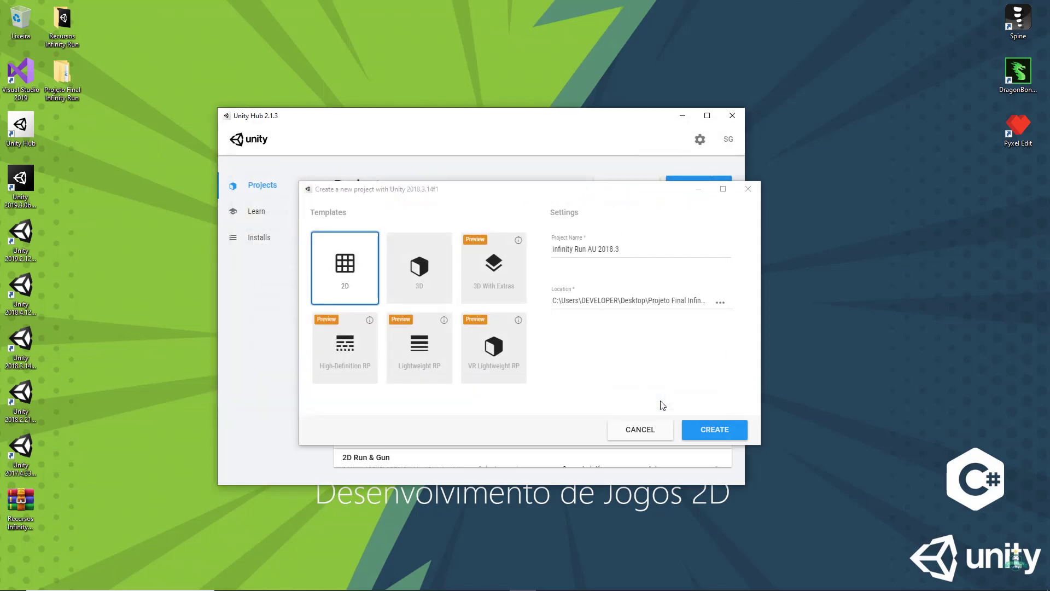
{"action": "left_click", "coordinate": [706, 434]}
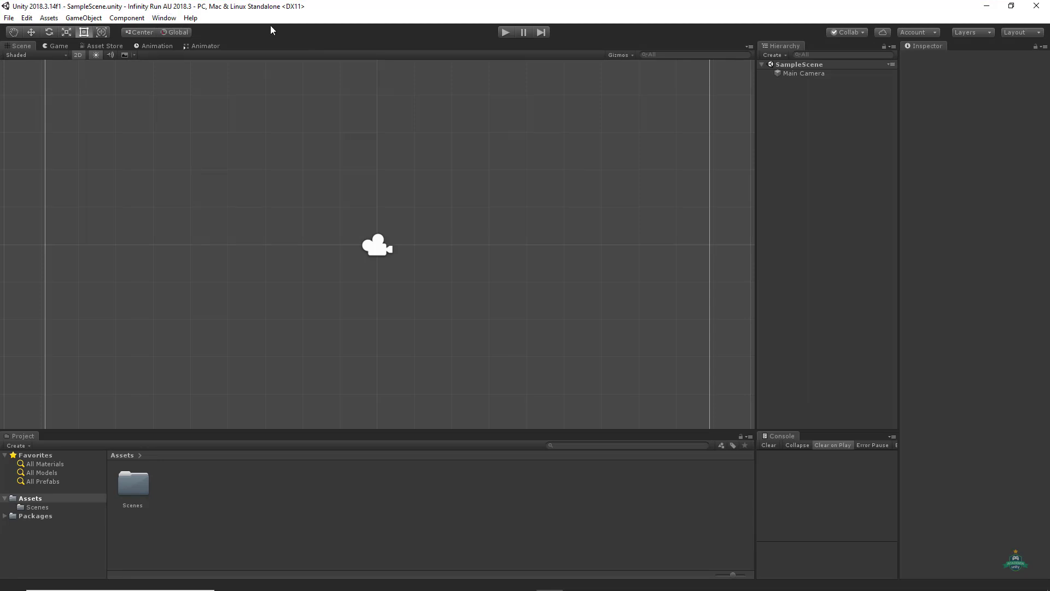
Apply the Layout do Curso window layout and bring up the Asset Store tab.
{"action": "left_click", "coordinate": [1032, 34]}
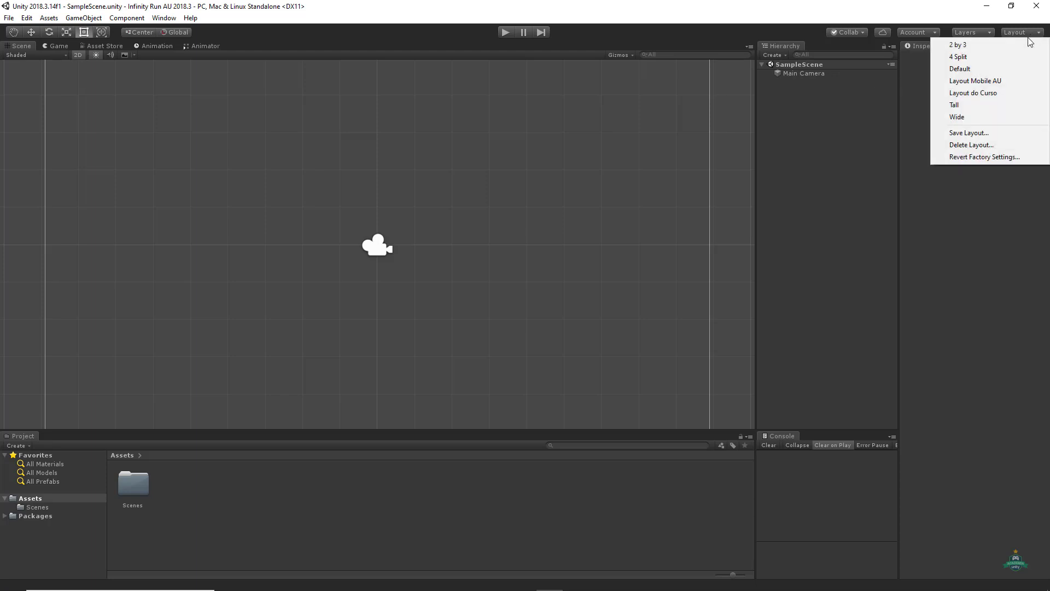
{"action": "left_click", "coordinate": [984, 94]}
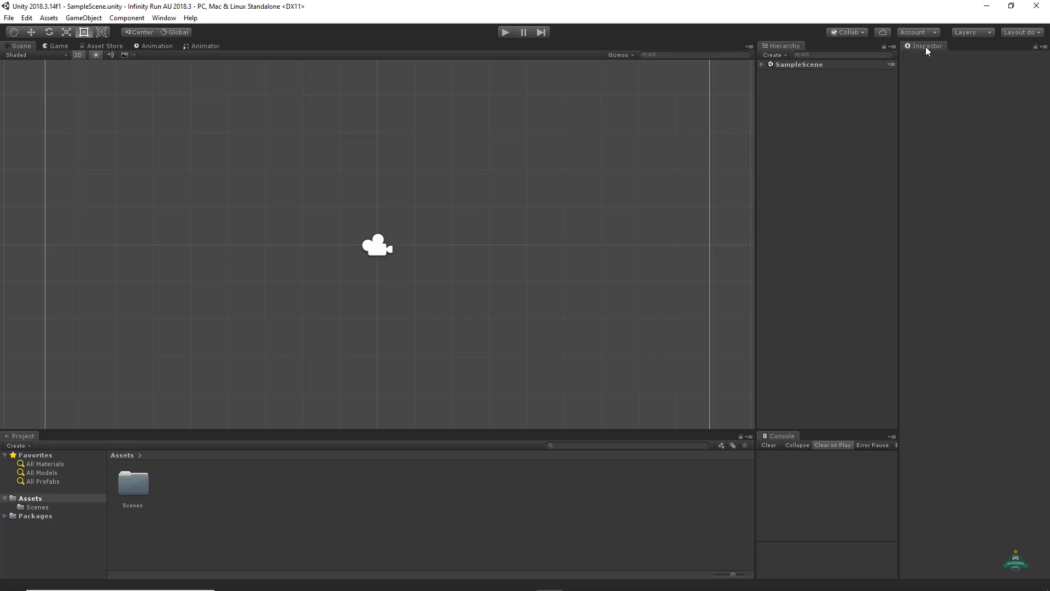
{"action": "scroll", "coordinate": [574, 225], "scroll_direction": "down", "scroll_amount": 1}
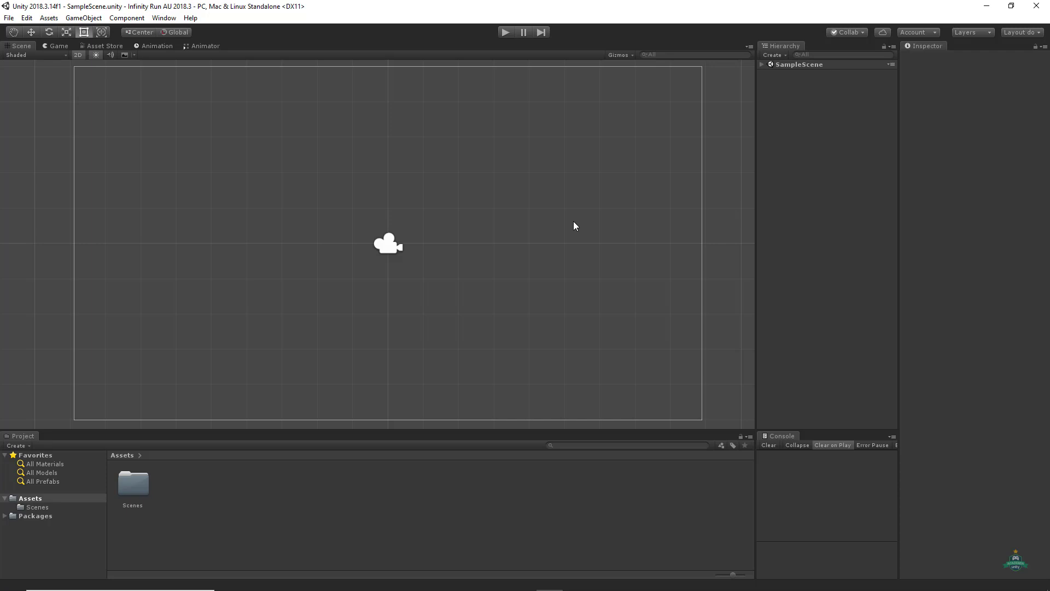
{"action": "left_click", "coordinate": [110, 46]}
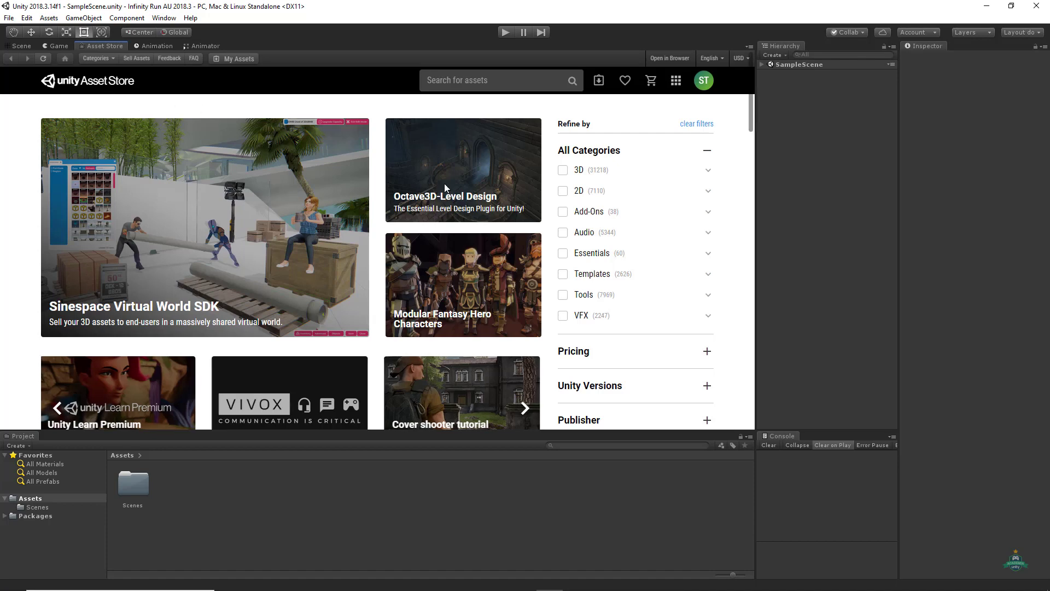
Search the Asset Store for 'ENDLESS RUNNER' and open Unity Education's Endless Runner Assets page.
{"action": "left_click", "coordinate": [465, 81]}
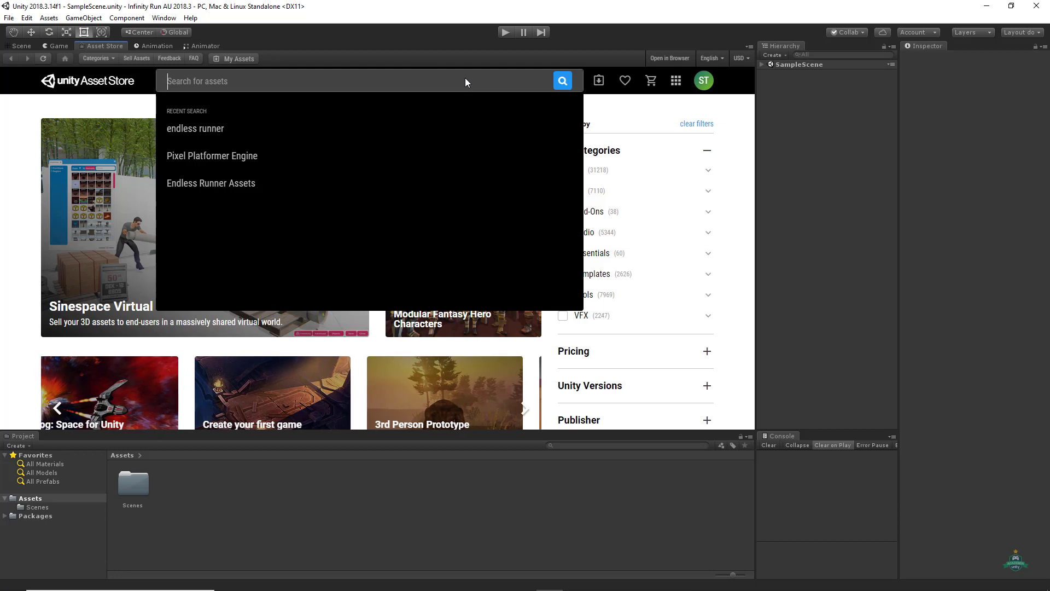
{"action": "type", "text": "END"}
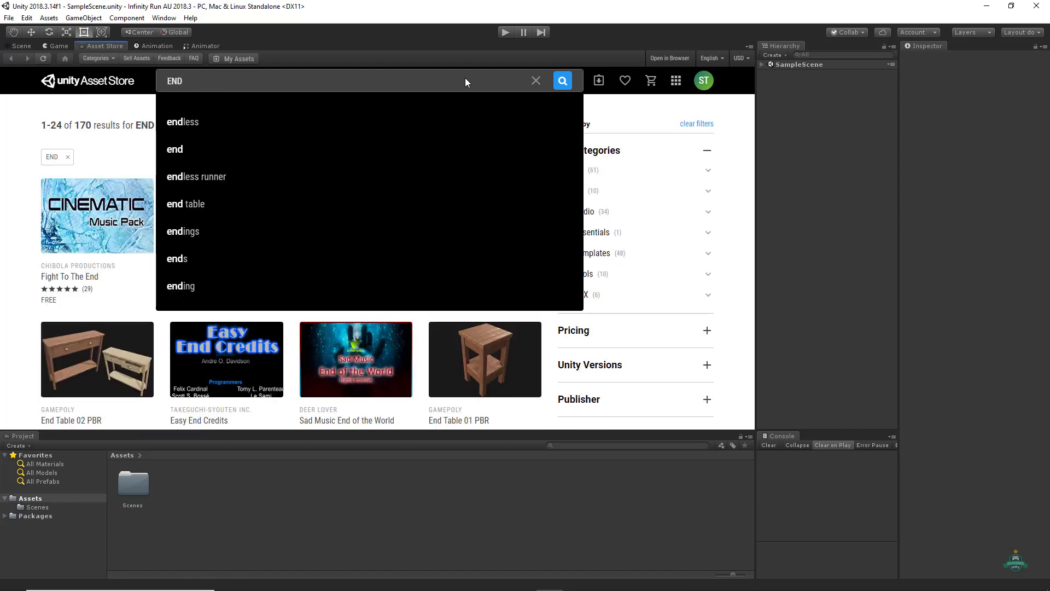
{"action": "type", "text": "LESS"}
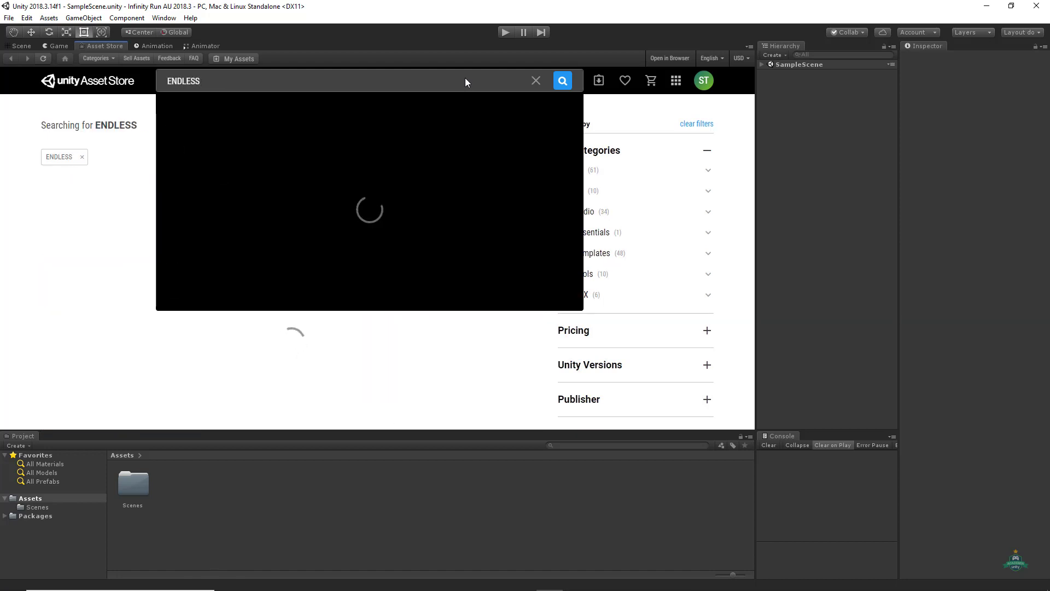
{"action": "type", "text": " RUN"}
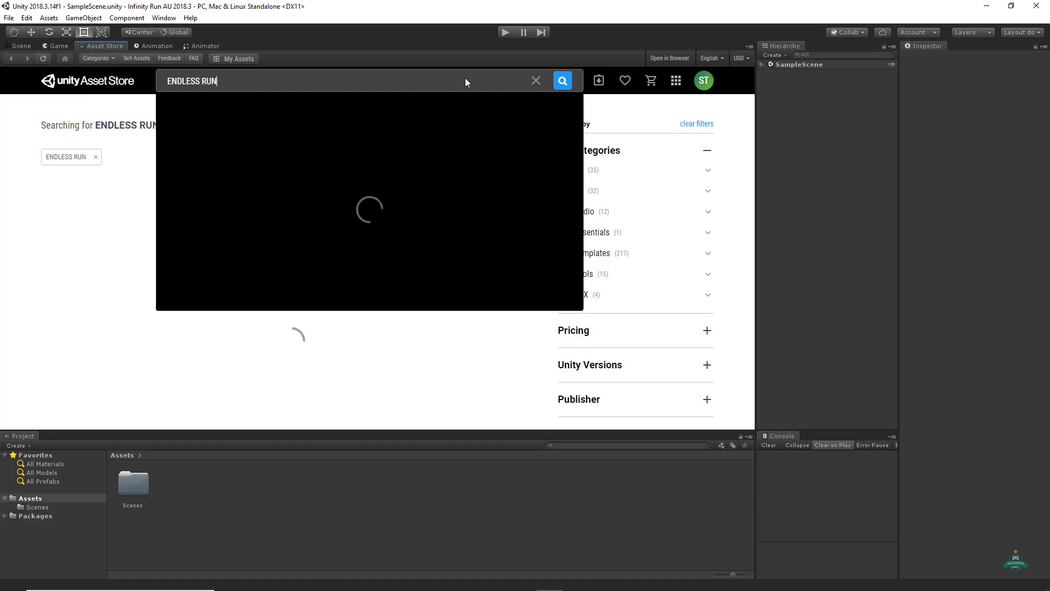
{"action": "type", "text": "NER"}
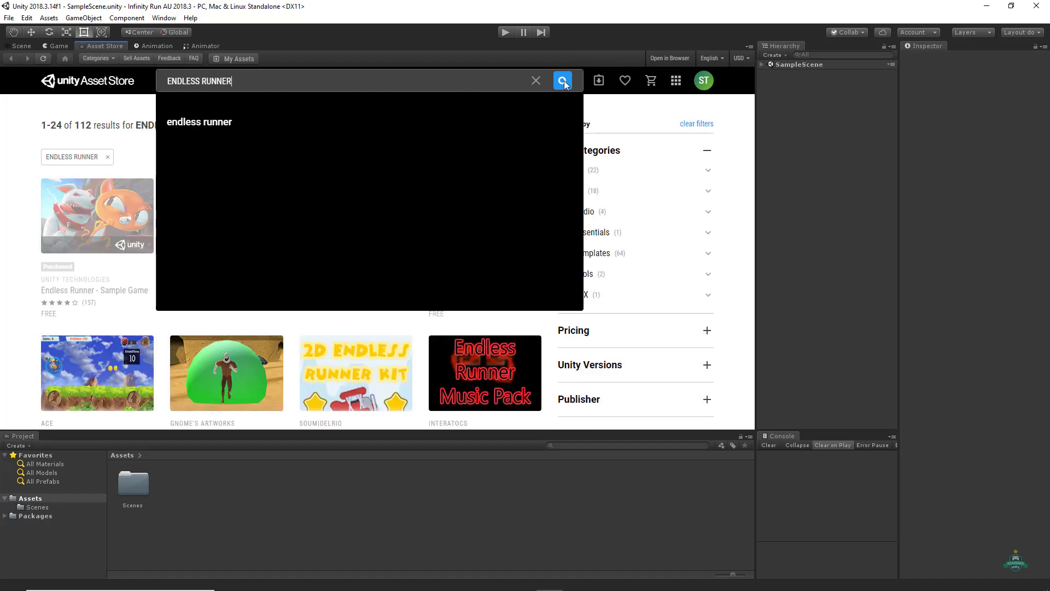
{"action": "left_click", "coordinate": [564, 81]}
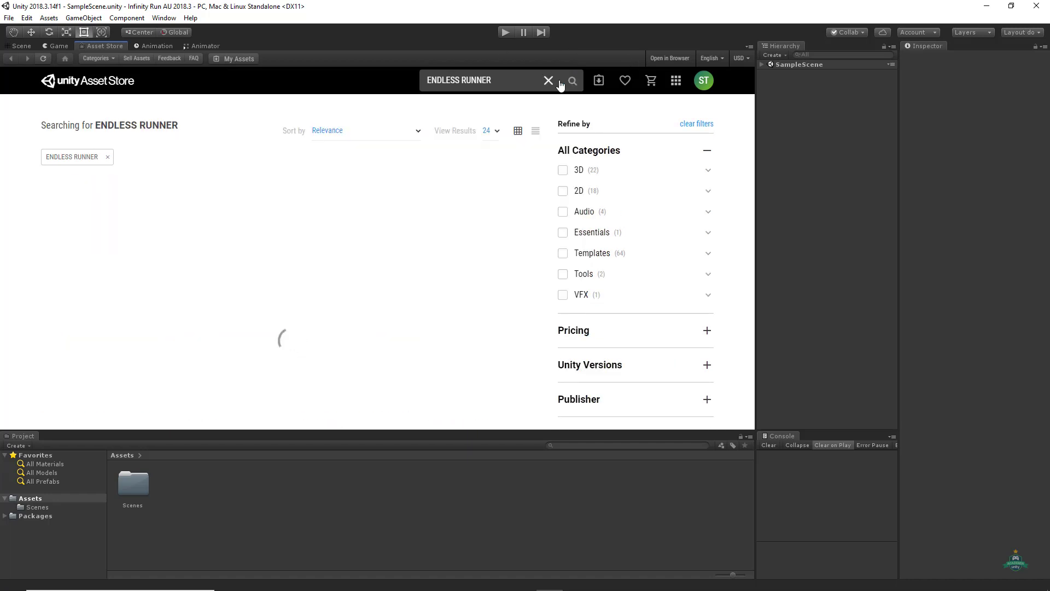
{"action": "mouse_move", "coordinate": [489, 207]}
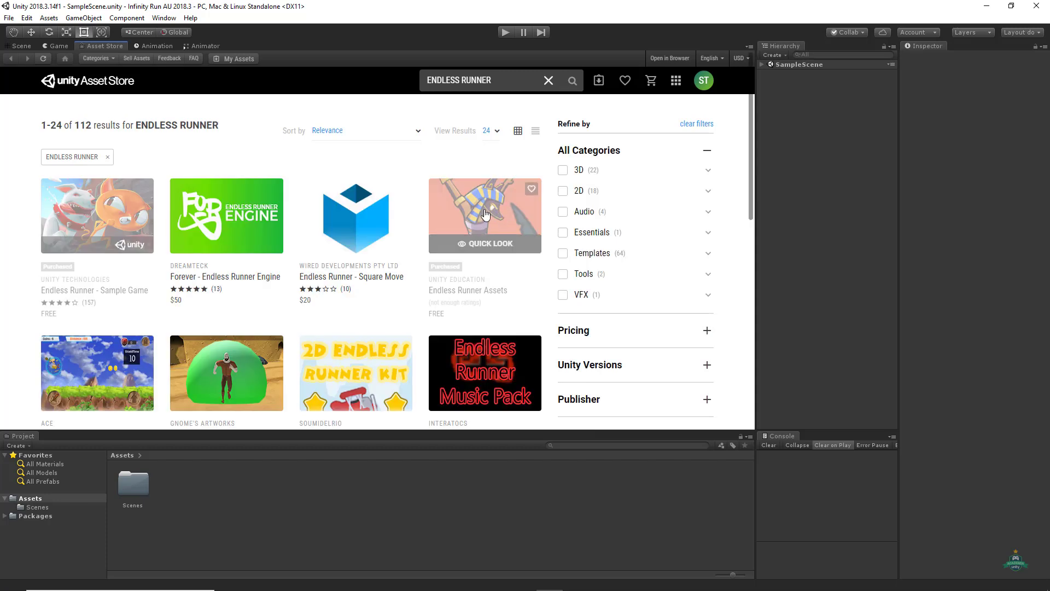
{"action": "left_click", "coordinate": [485, 214]}
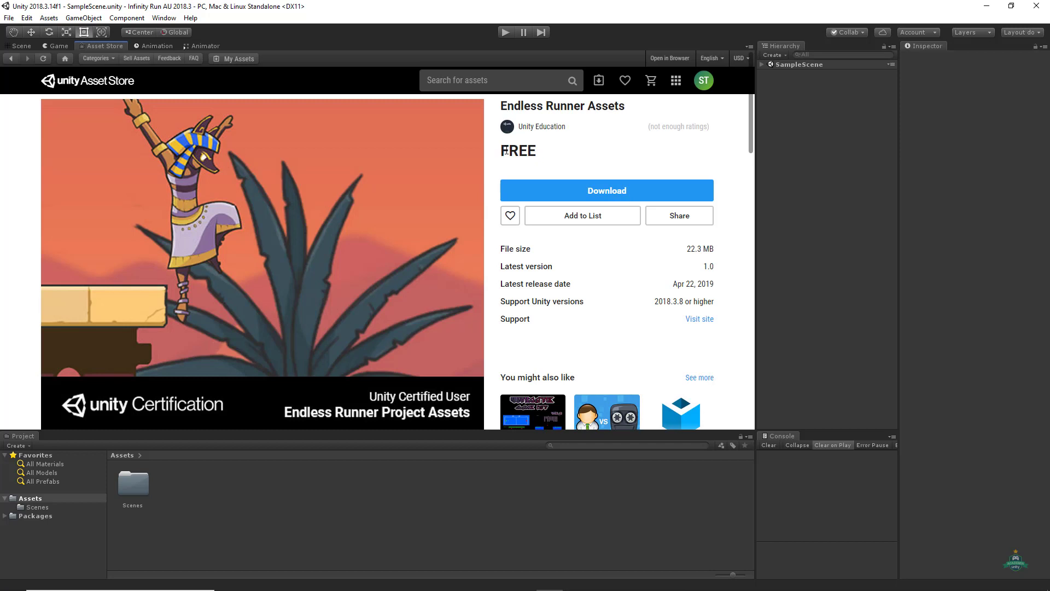
Download the free Endless Runner Assets package after accepting the Asset Store Terms of Service.
{"action": "left_click", "coordinate": [612, 190]}
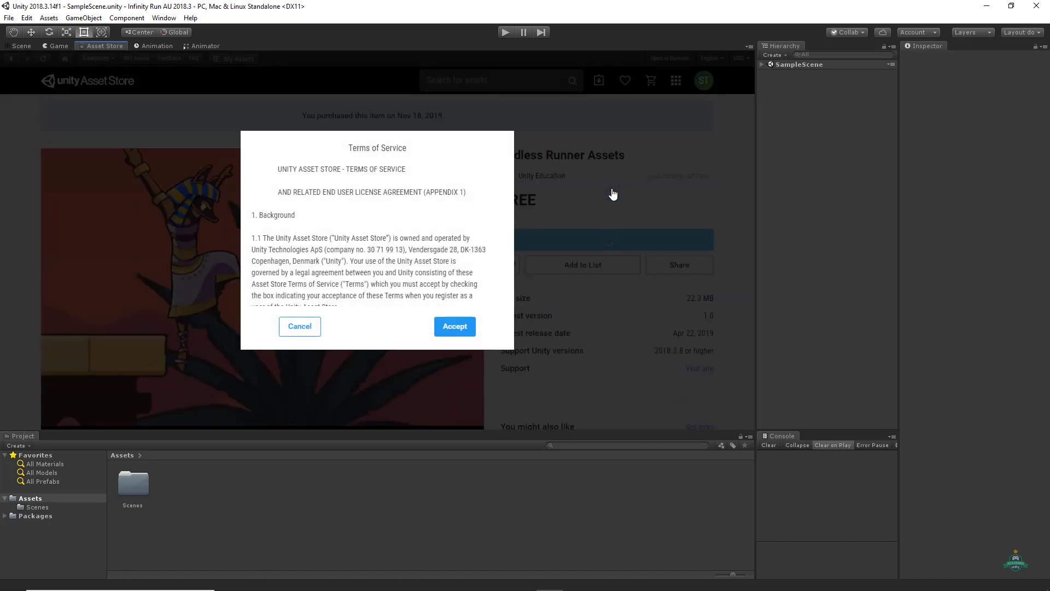
{"action": "scroll", "coordinate": [394, 237], "scroll_direction": "down", "scroll_amount": 5}
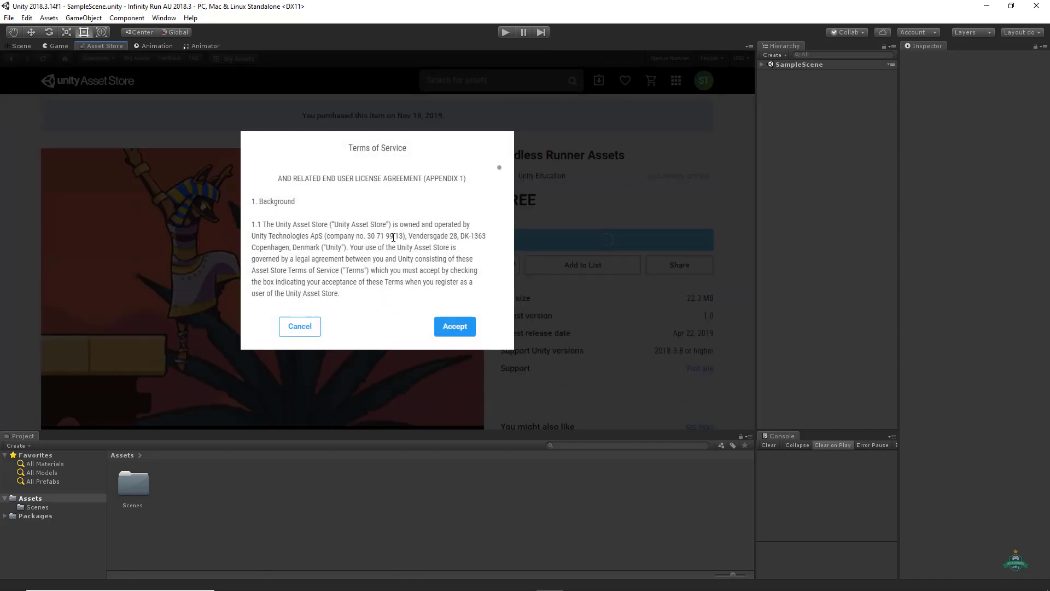
{"action": "scroll", "coordinate": [394, 237], "scroll_direction": "down", "scroll_amount": 2}
{"action": "scroll", "coordinate": [394, 239], "scroll_direction": "down", "scroll_amount": 2}
{"action": "scroll", "coordinate": [394, 240], "scroll_direction": "down", "scroll_amount": 2}
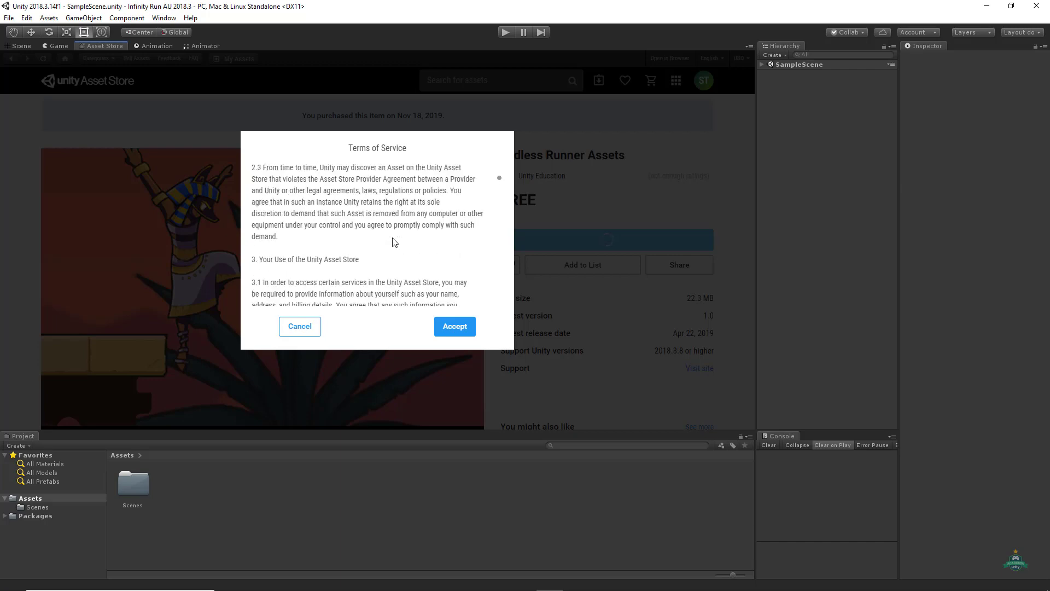
{"action": "scroll", "coordinate": [395, 243], "scroll_direction": "down", "scroll_amount": 2}
{"action": "scroll", "coordinate": [394, 239], "scroll_direction": "up", "scroll_amount": 10}
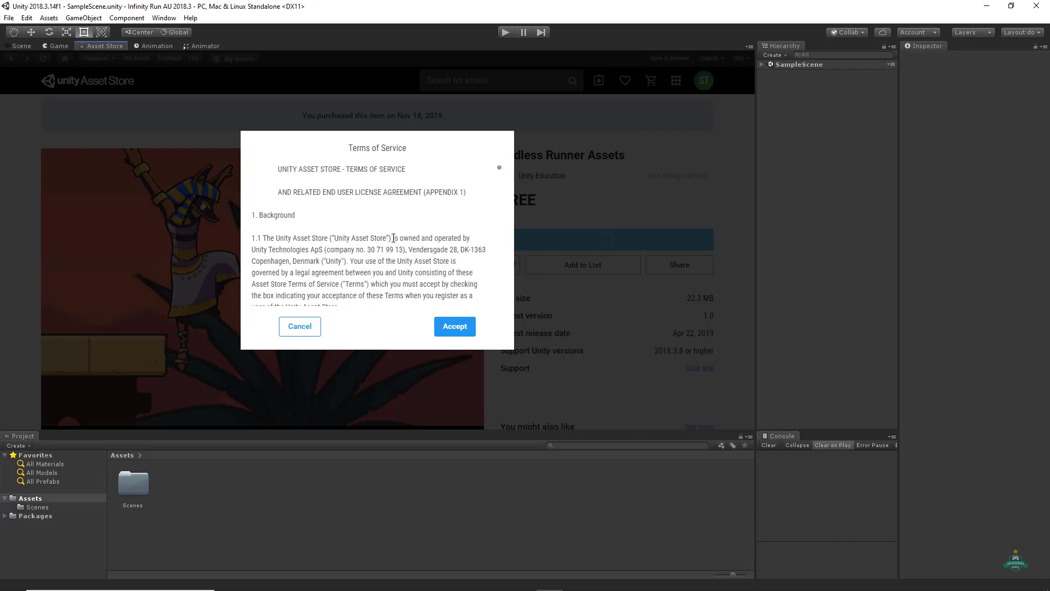
{"action": "left_click", "coordinate": [457, 330]}
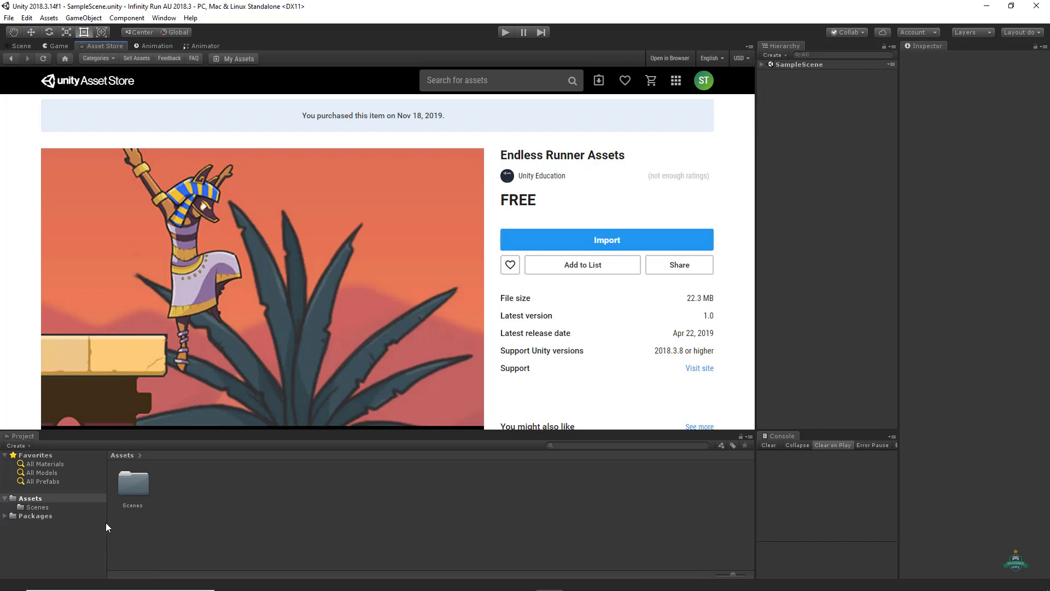
Import every listed file of Endless Runner Assets via the Import Unity Package dialog.
{"action": "left_click", "coordinate": [610, 239]}
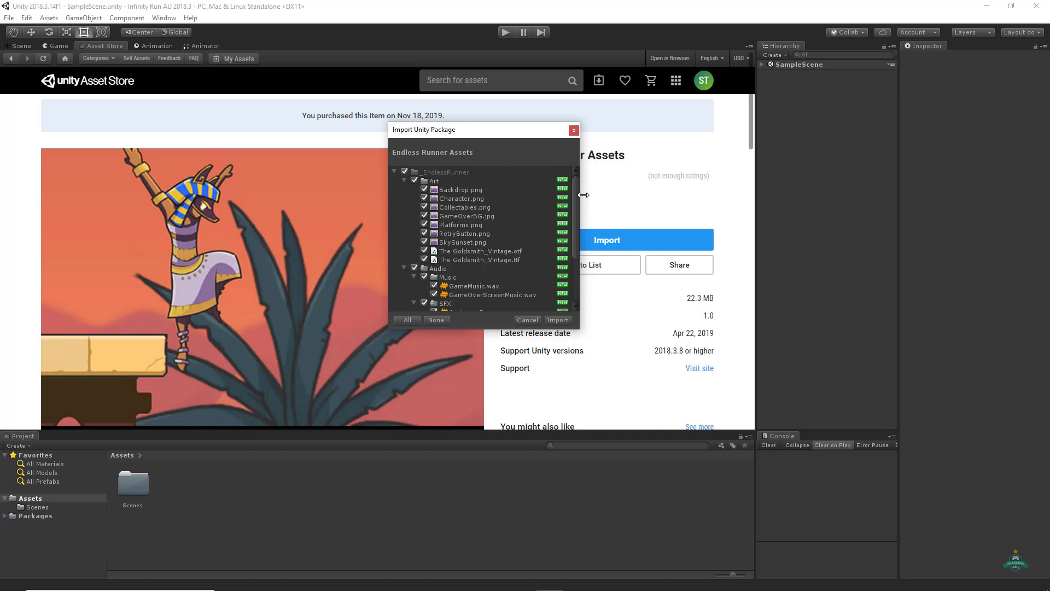
{"action": "left_click_drag", "start_coordinate": [576, 186], "coordinate": [579, 234]}
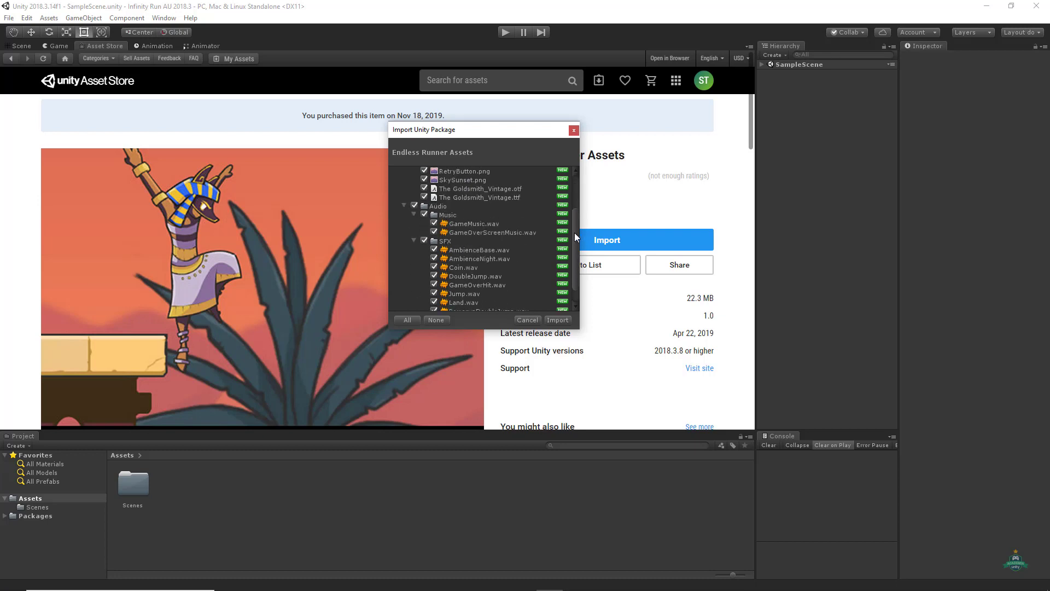
{"action": "left_click_drag", "start_coordinate": [575, 236], "coordinate": [574, 197]}
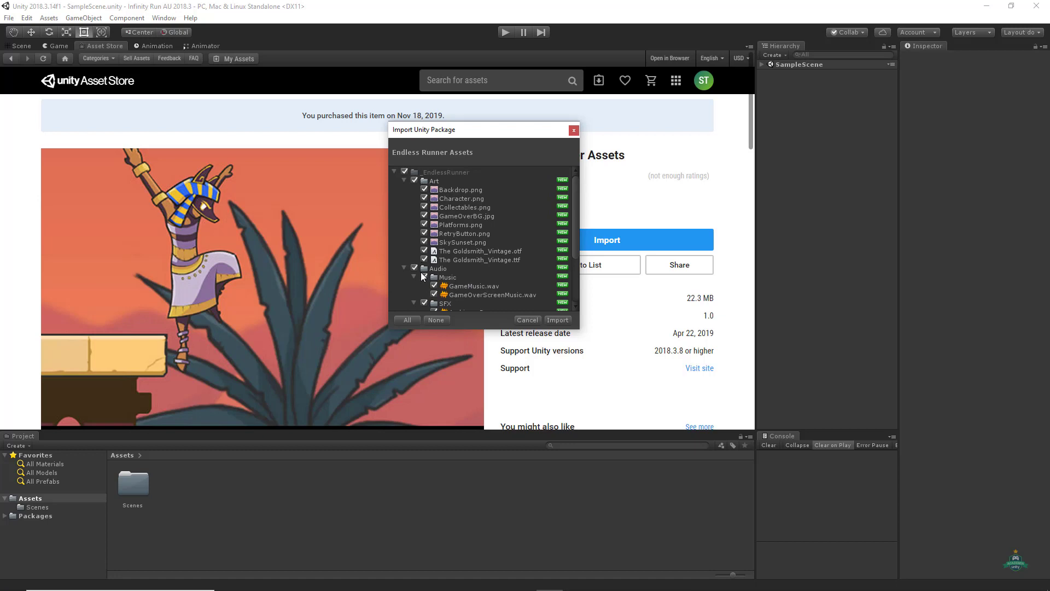
{"action": "left_click", "coordinate": [557, 320]}
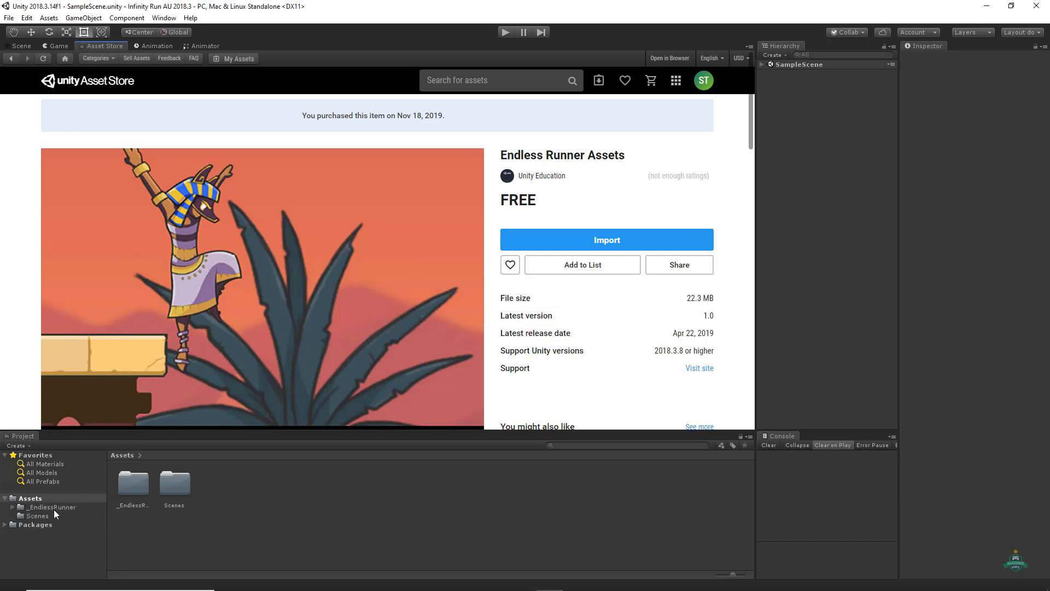
Browse the _EndlessRunner folder, opening Art and the Audio SFX sound effects.
{"action": "left_click", "coordinate": [52, 507]}
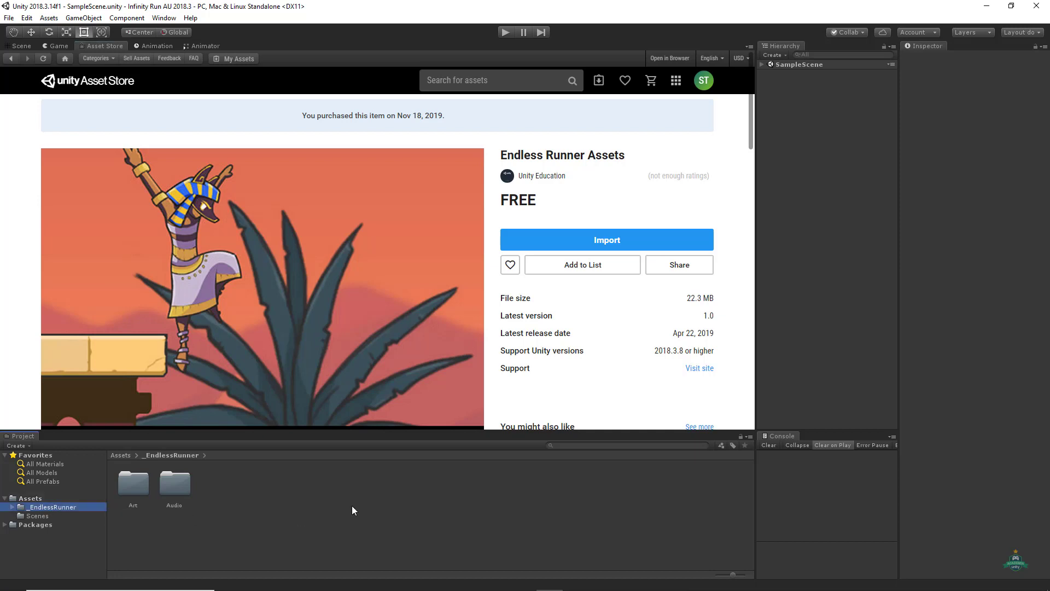
{"action": "double_click", "coordinate": [129, 484]}
{"action": "left_click", "coordinate": [42, 524]}
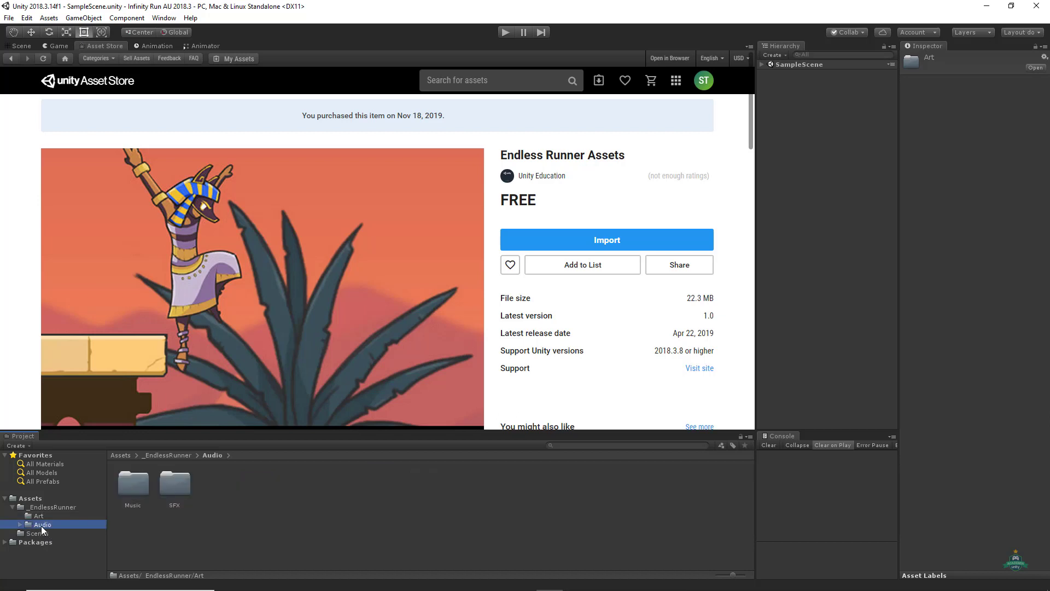
{"action": "left_click", "coordinate": [179, 481]}
{"action": "double_click", "coordinate": [179, 480]}
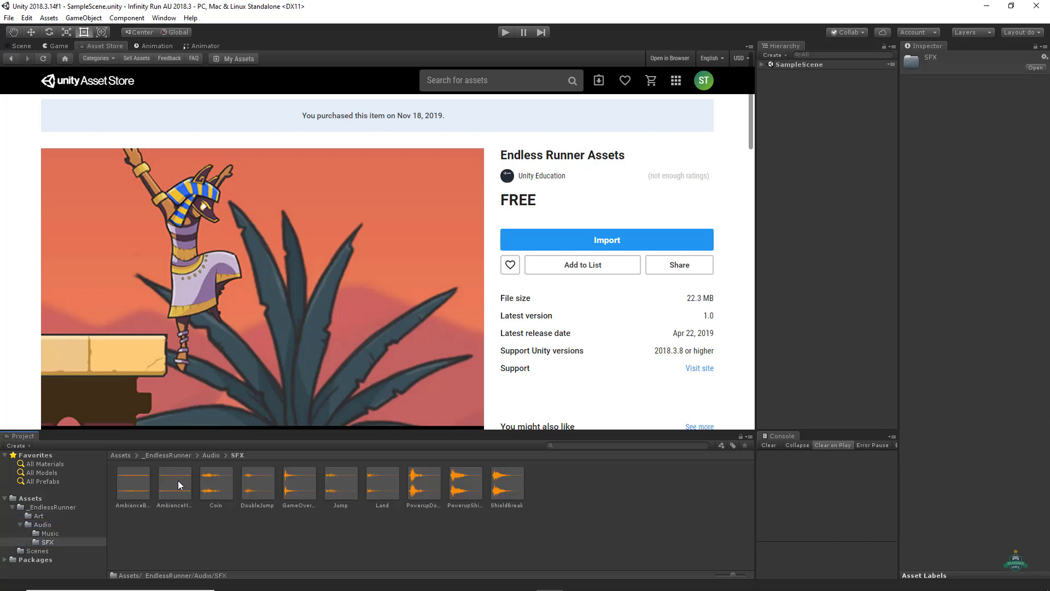
Check the Music clips, collapse Audio, and open the Art folder's Backdrop, Character and Platforms assets.
{"action": "left_click", "coordinate": [47, 532]}
{"action": "left_click", "coordinate": [44, 542]}
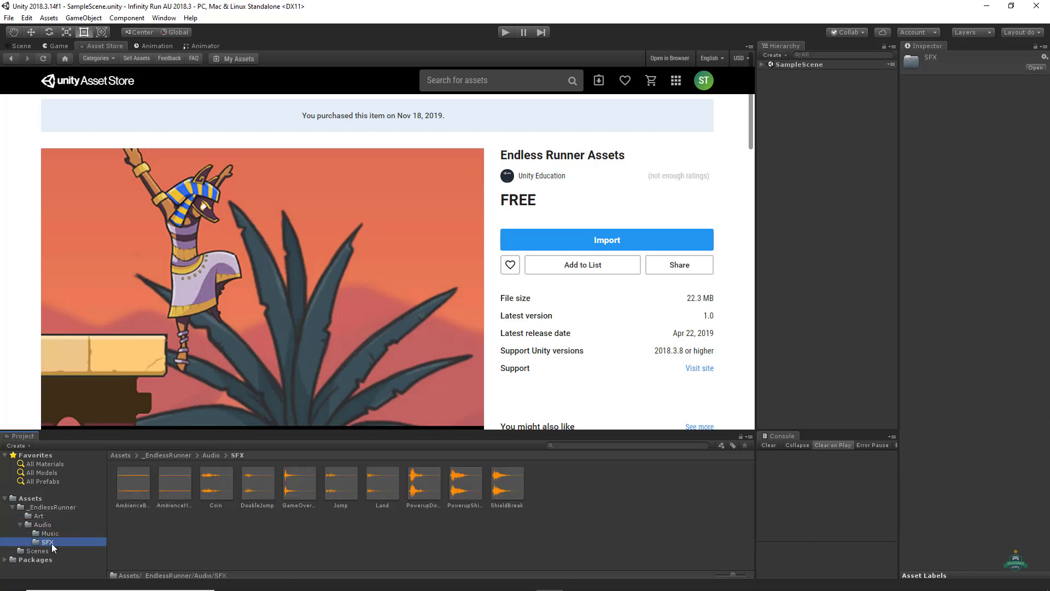
{"action": "left_click", "coordinate": [93, 507]}
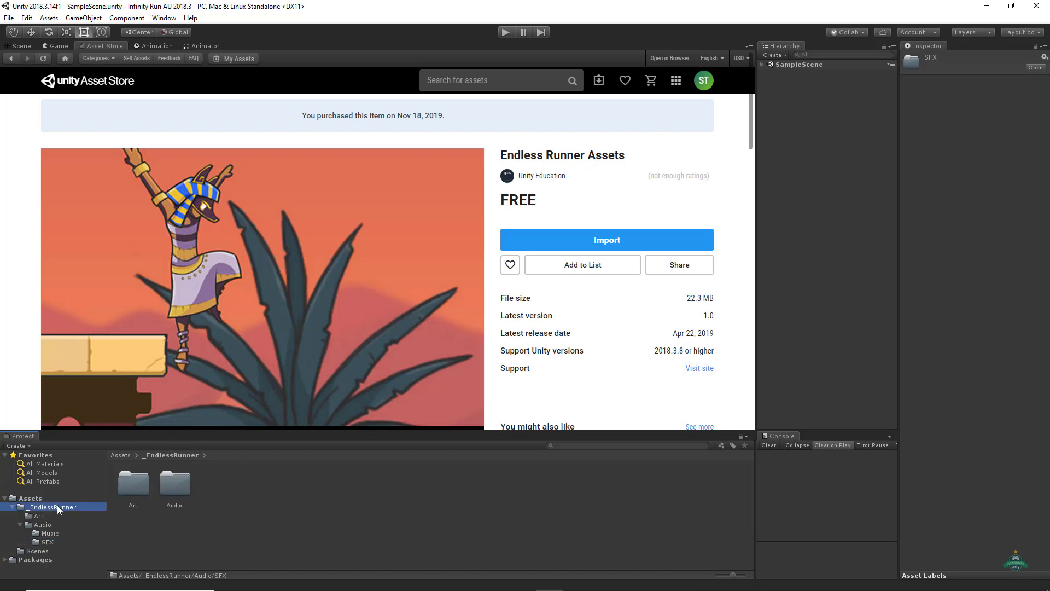
{"action": "left_click", "coordinate": [21, 523]}
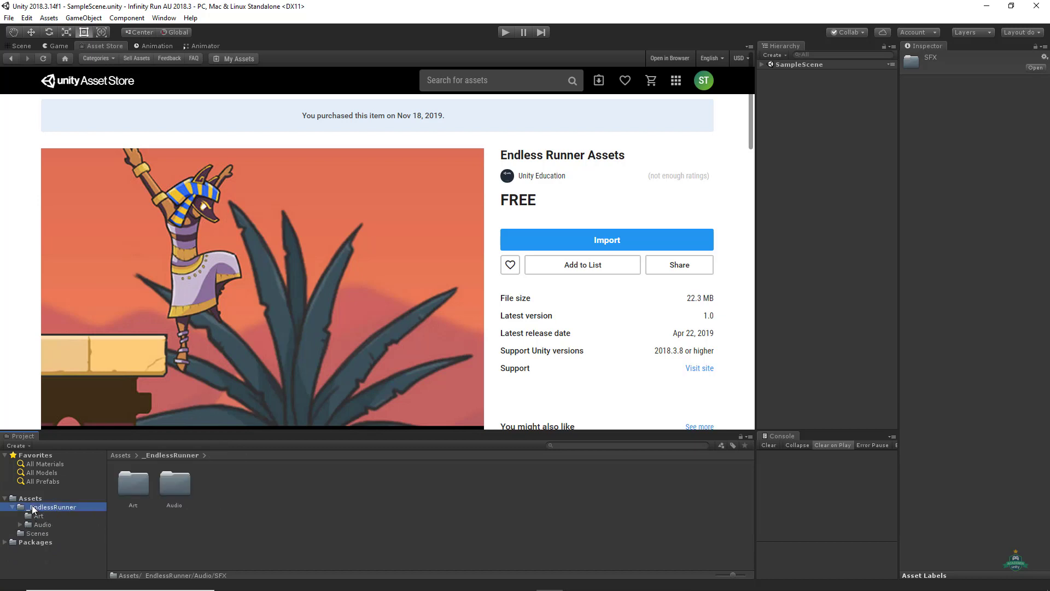
{"action": "double_click", "coordinate": [130, 484]}
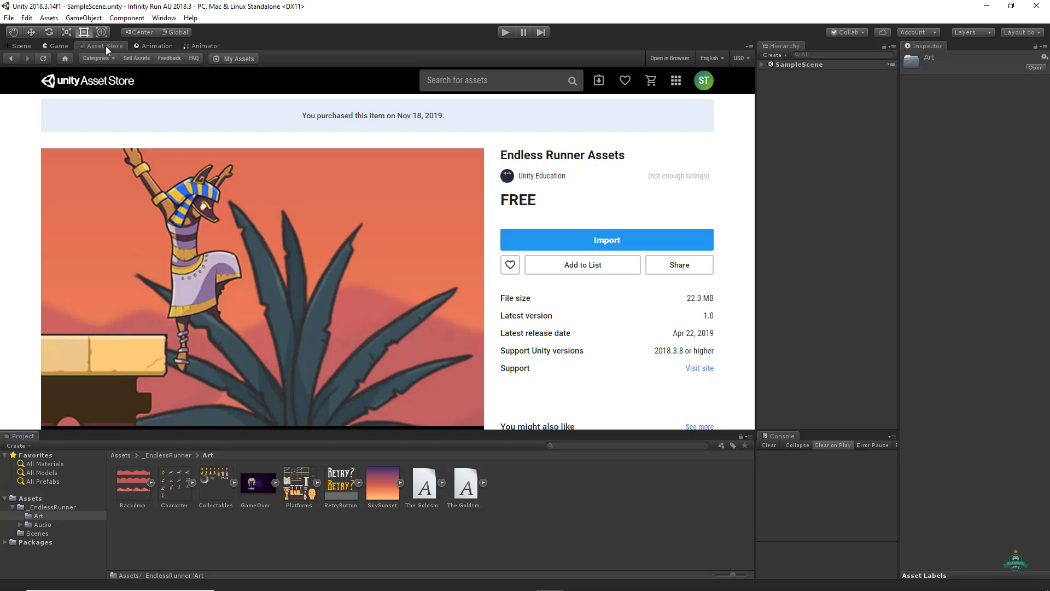
{"action": "left_click", "coordinate": [164, 19]}
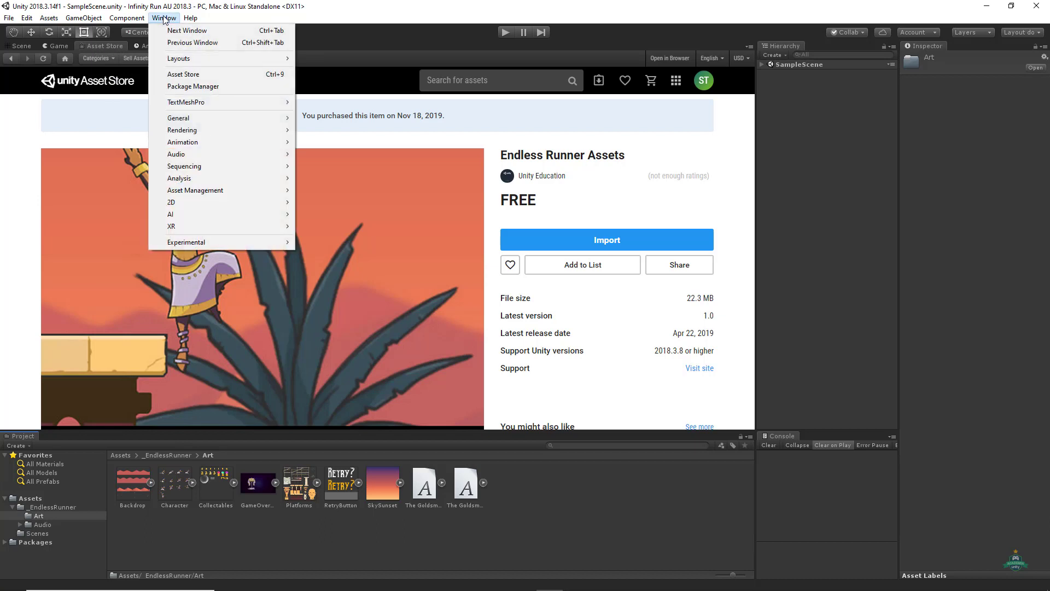
Dismiss the Window menu and return to the Scene view of the empty SampleScene.
{"action": "left_click", "coordinate": [224, 79]}
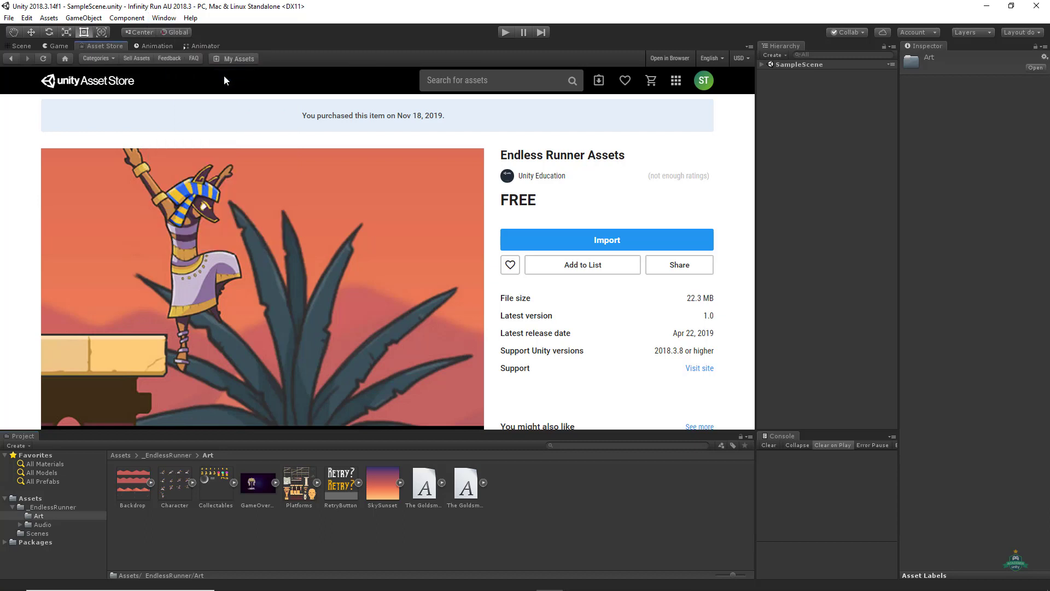
{"action": "left_click", "coordinate": [27, 47]}
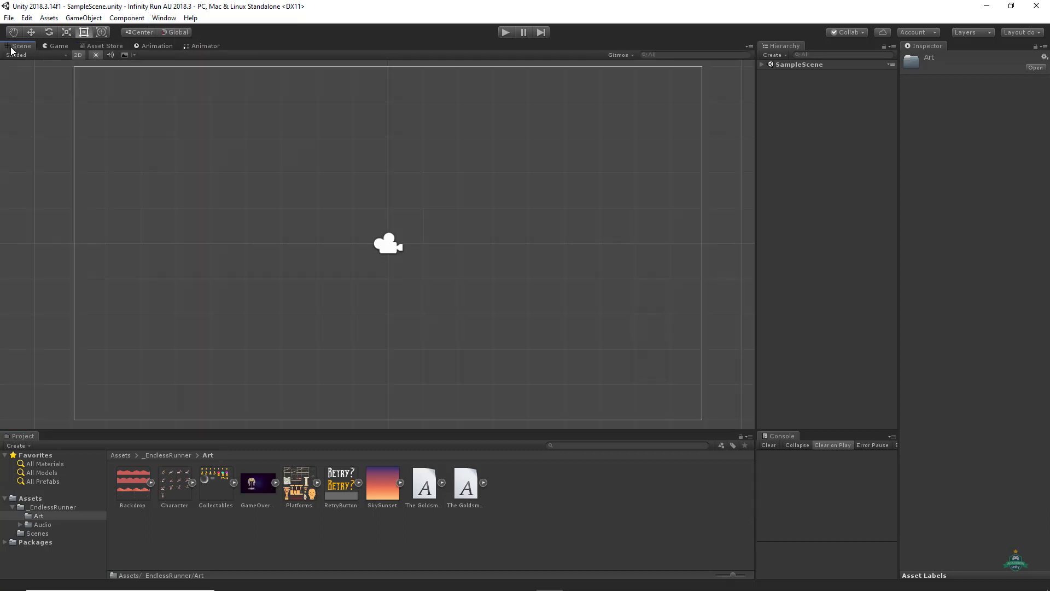